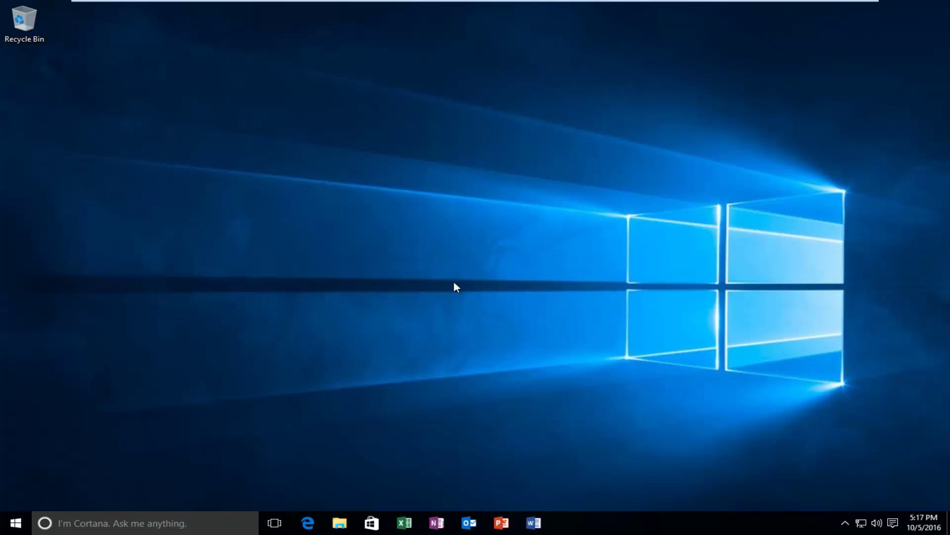
# Search the Start menu for 'control panel' and open the Control Panel app.
pyautogui.click(15, 523)
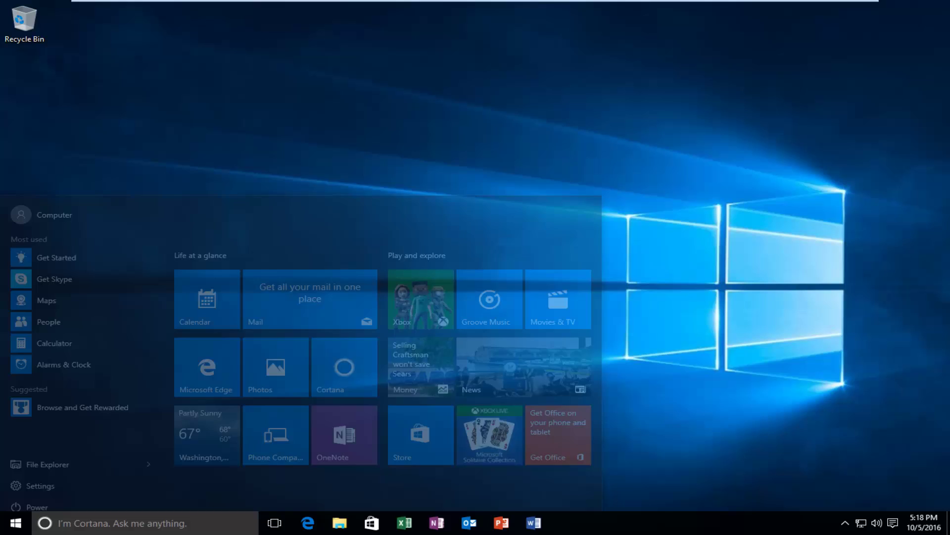
pyautogui.write('c')
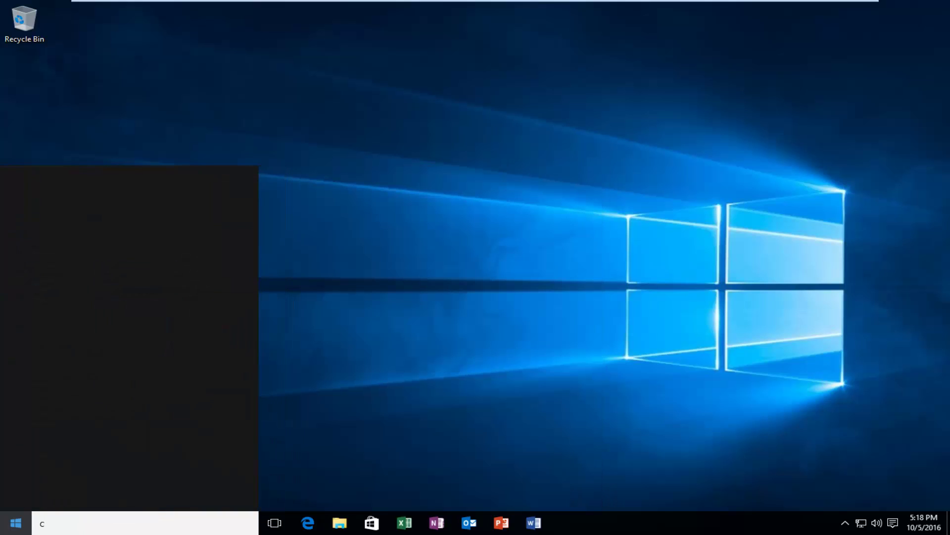
pyautogui.write('ontrol panel')
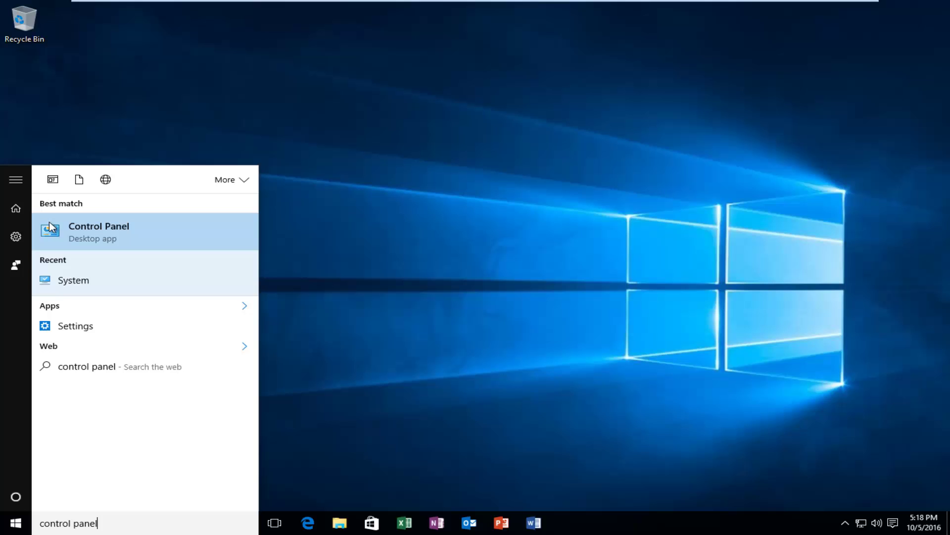
pyautogui.click(117, 229)
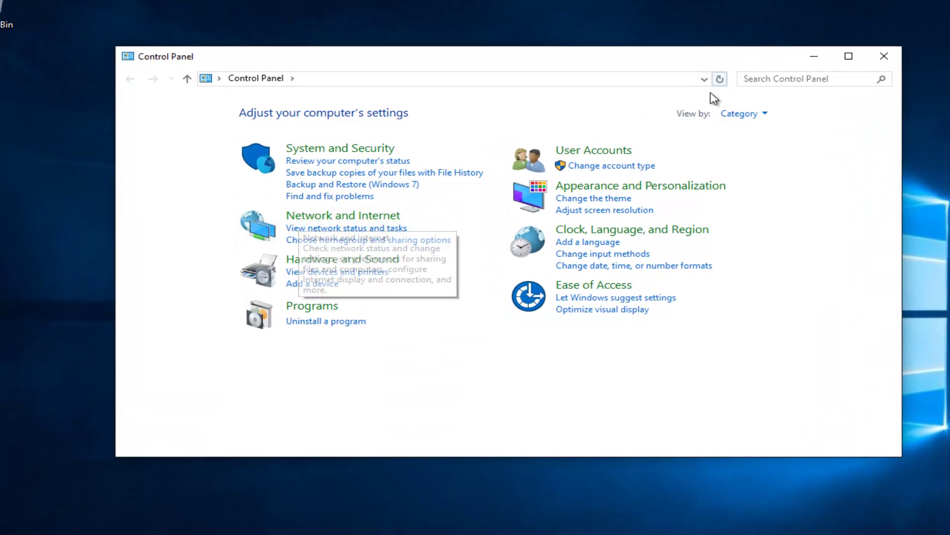
# Go through Network and Internet to the Network and Sharing Center.
pyautogui.click(757, 114)
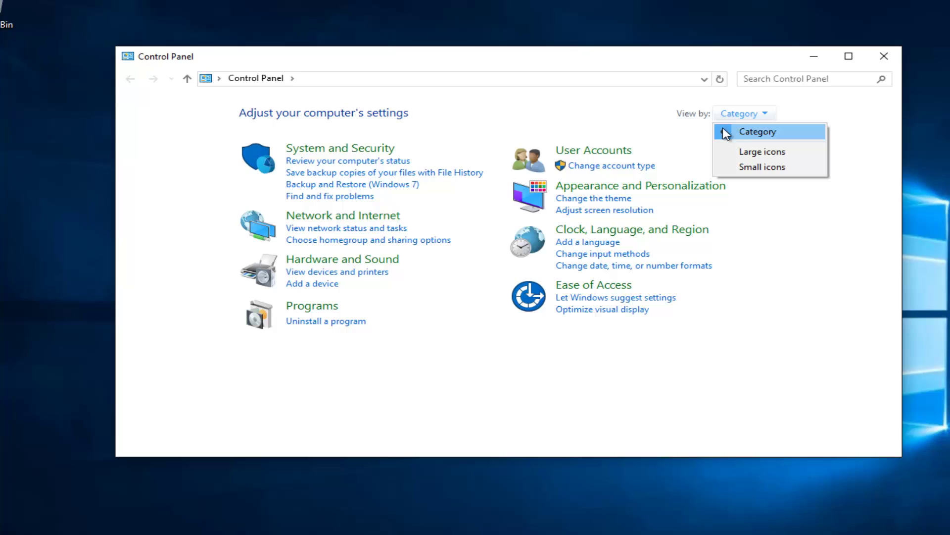
pyautogui.click(344, 215)
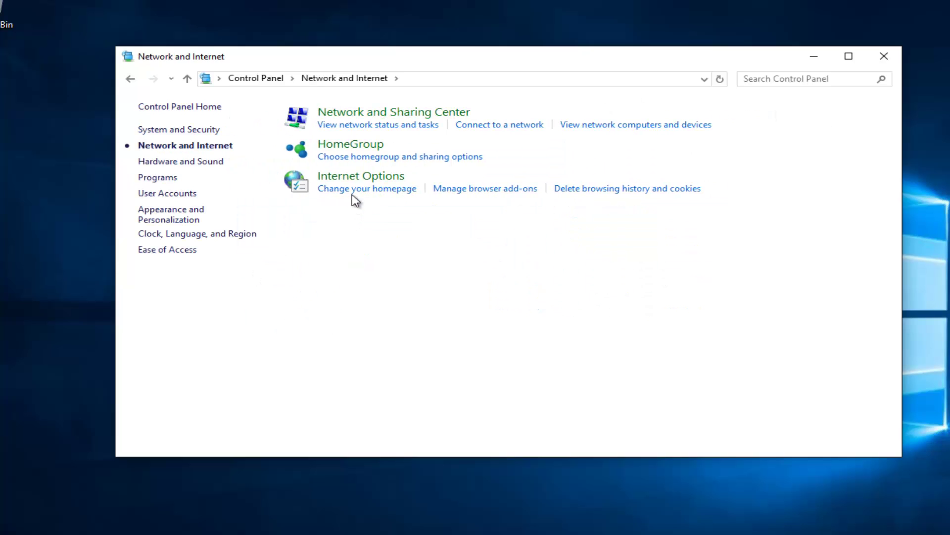
pyautogui.click(408, 115)
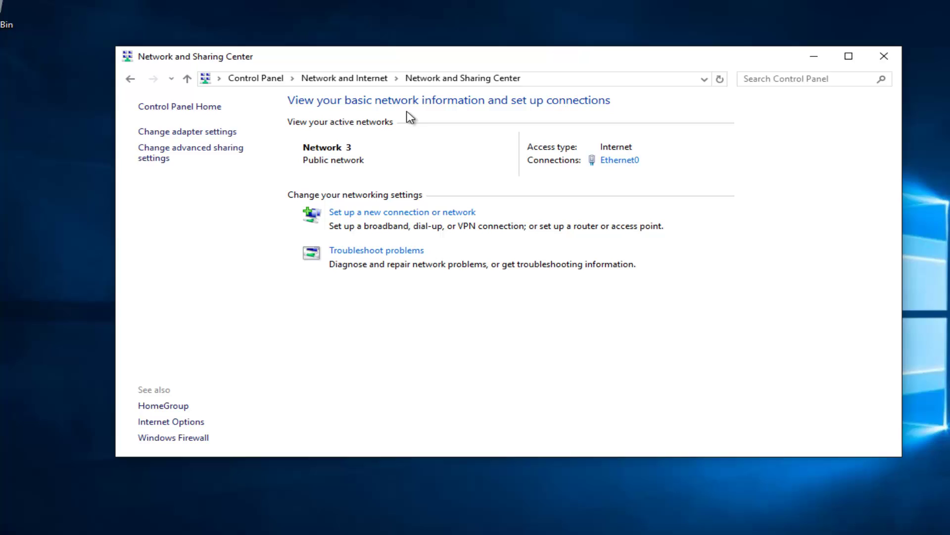
# Open Ethernet0's properties and its Internet Protocol Version 4 (TCP/IPv4) Properties dialog.
pyautogui.click(617, 162)
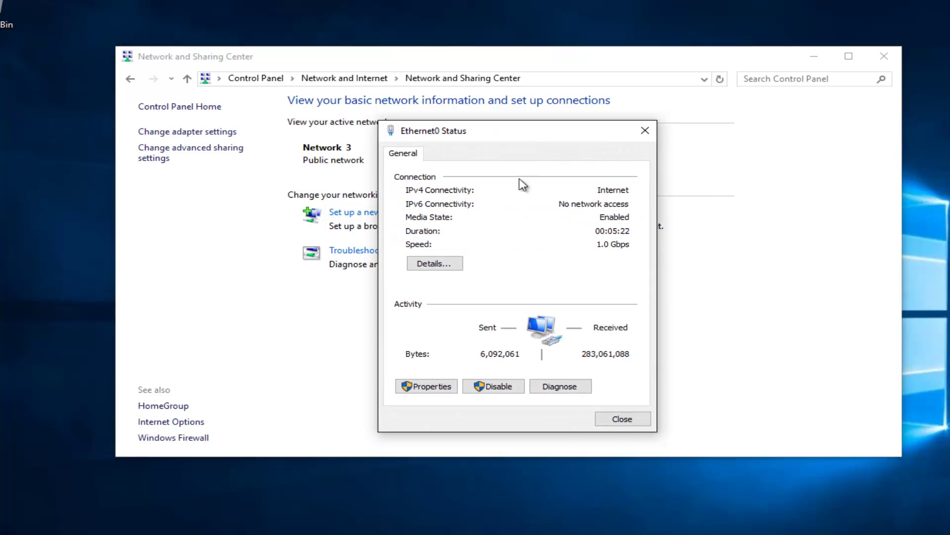
pyautogui.click(434, 387)
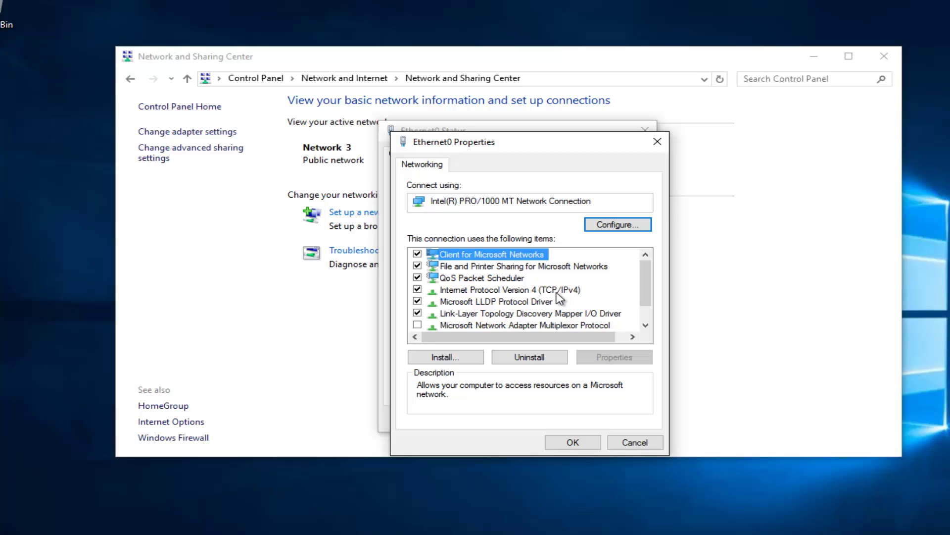
pyautogui.click(512, 296)
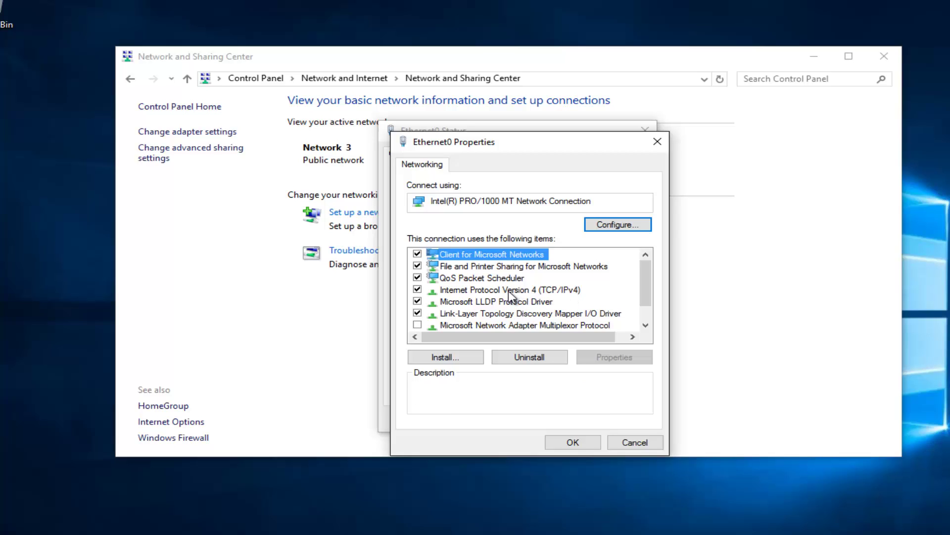
pyautogui.click(511, 292)
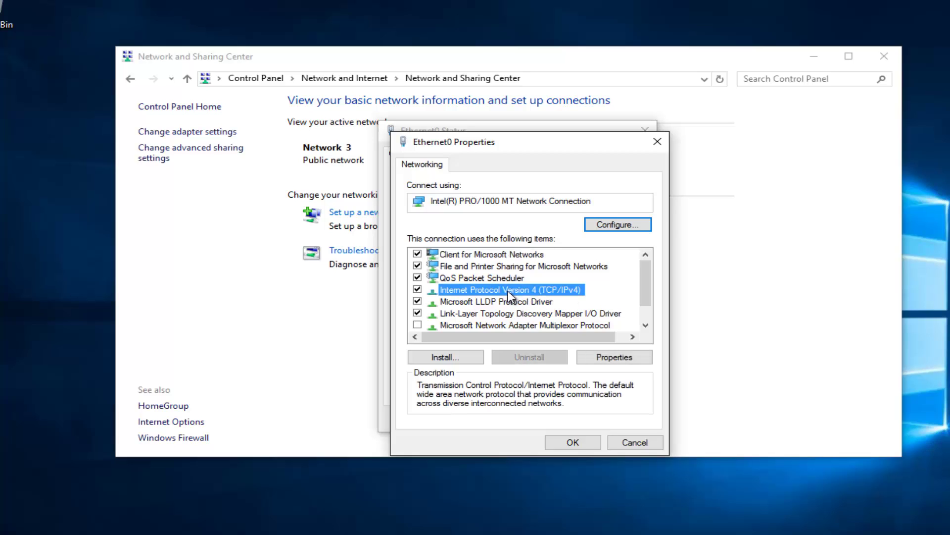
pyautogui.click(604, 360)
pyautogui.moveTo(564, 198); pyautogui.dragTo(541, 147)
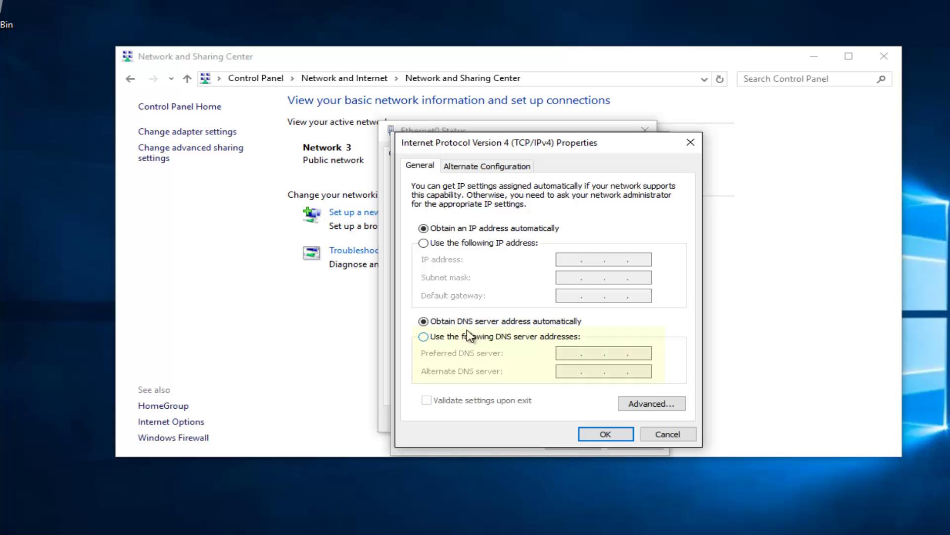
# Enter preferred DNS 8.8.8.8 and alternate DNS 8.8.4.4 manually and confirm with OK.
pyautogui.click(424, 337)
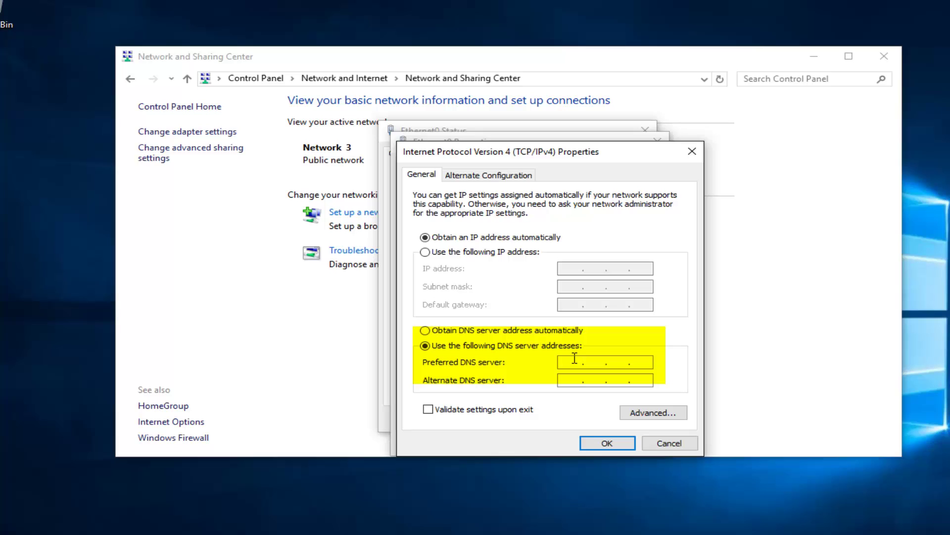
pyautogui.click(574, 358)
pyautogui.write('8.8.8.8')
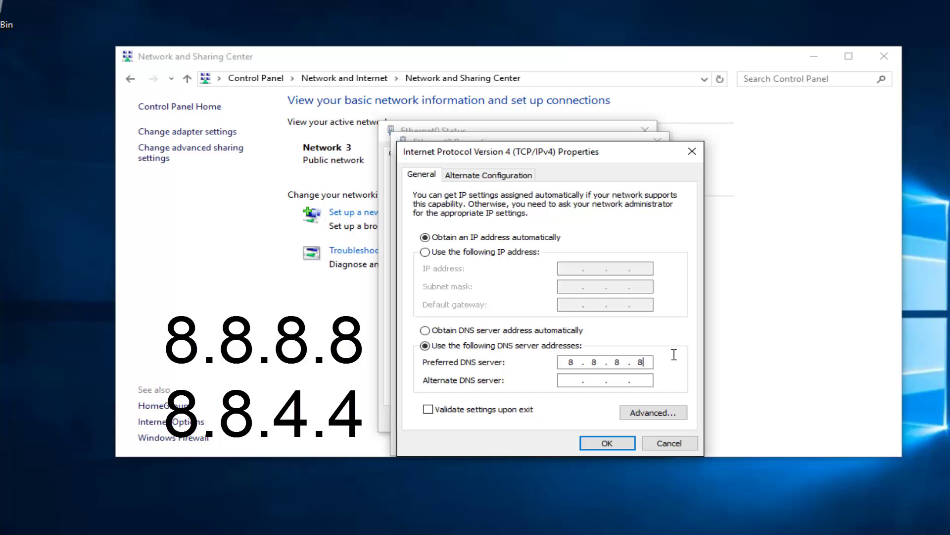
pyautogui.click(570, 380)
pyautogui.write('8.8.4.4')
pyautogui.click(588, 448)
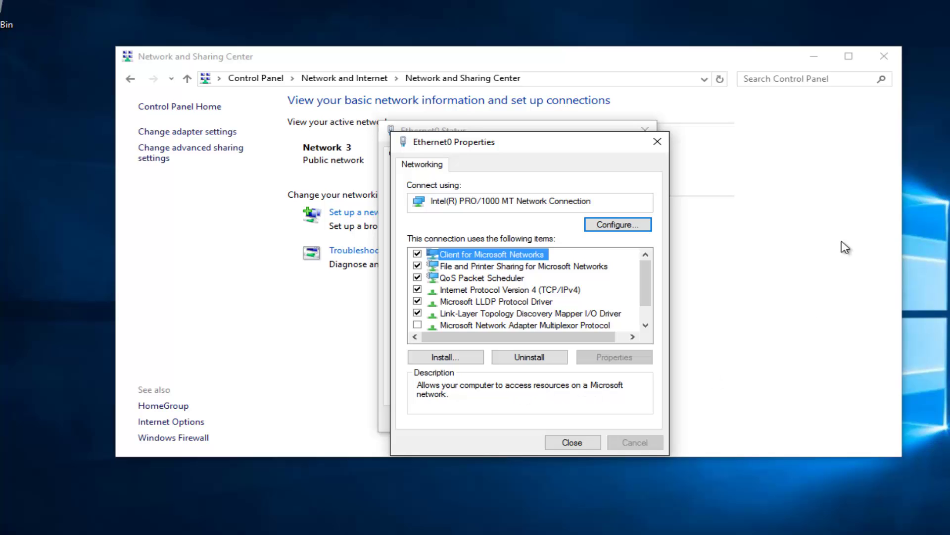
# Close the Ethernet0 Properties, Ethernet0 Status and Network and Sharing Center windows.
pyautogui.click(657, 142)
pyautogui.click(647, 131)
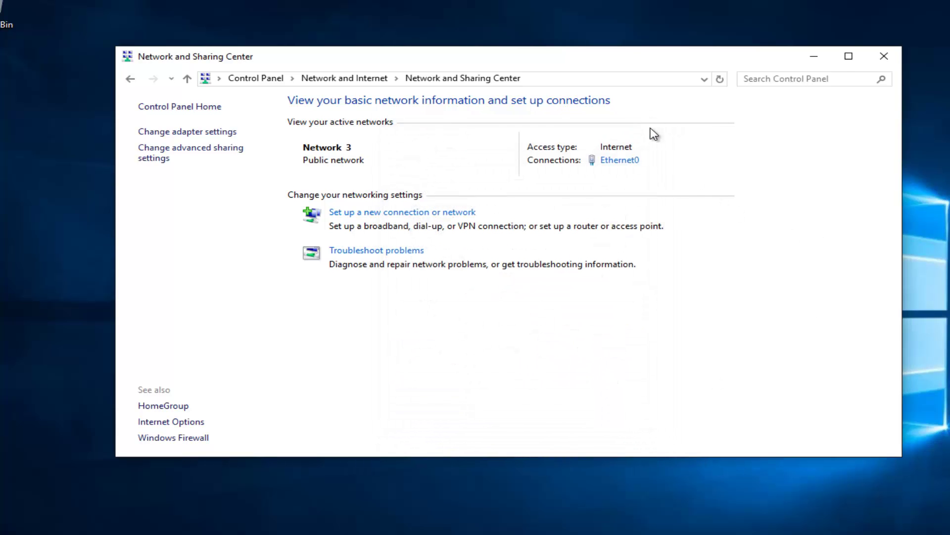
pyautogui.click(884, 56)
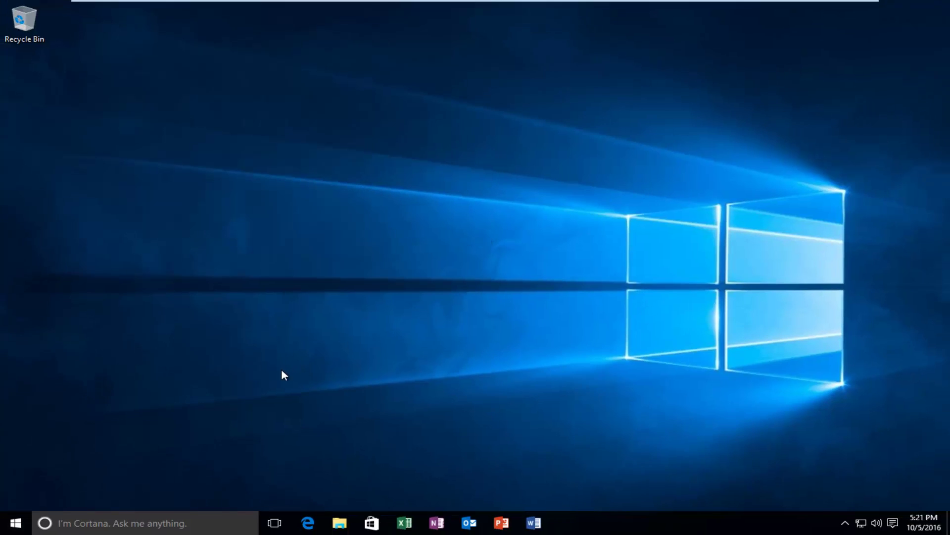
# Launch Command Prompt (Admin) from the Start context menu and approve the elevation.
pyautogui.rightClick(16, 527)
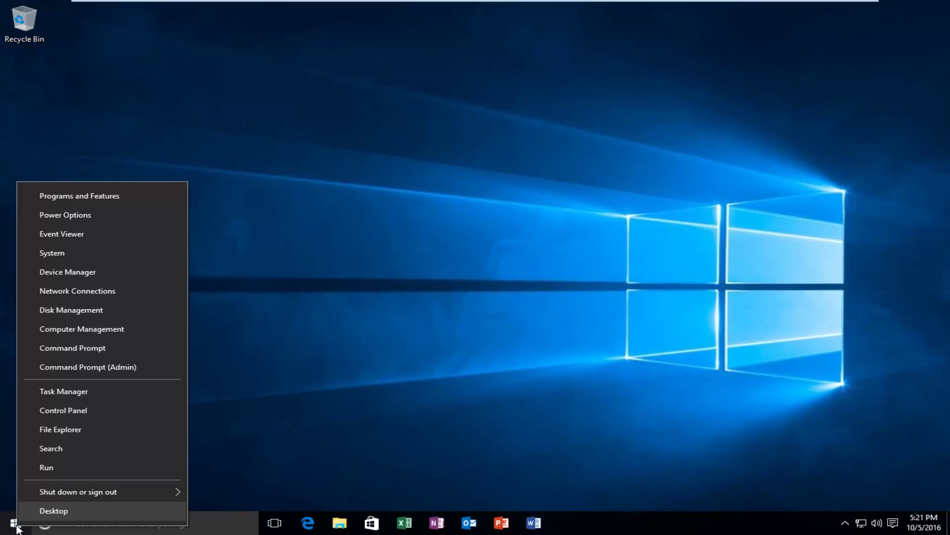
pyautogui.click(103, 370)
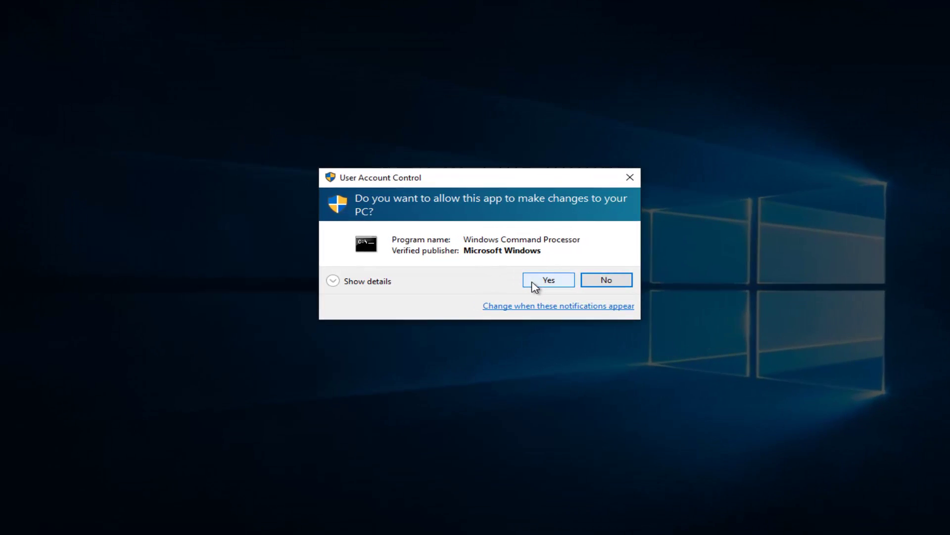
pyautogui.click(547, 284)
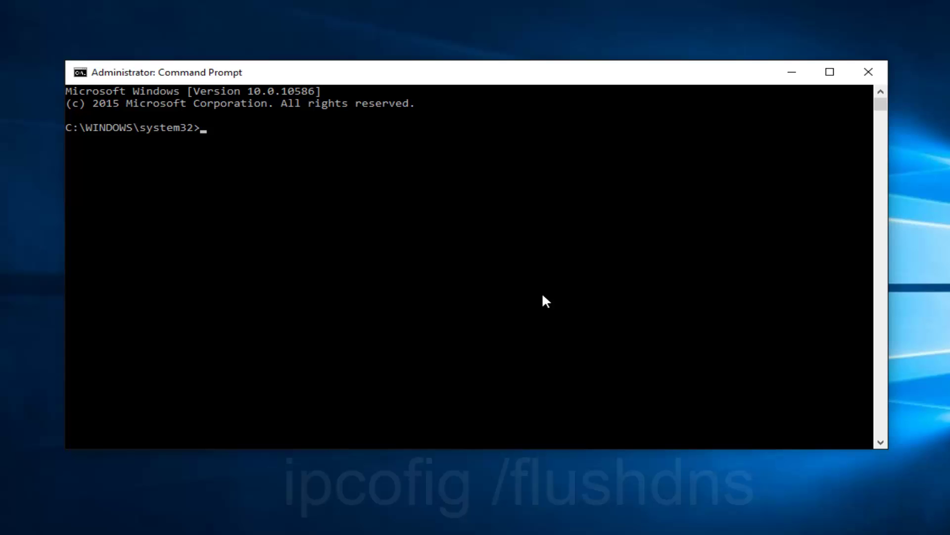
# Run ipconfig /flushdns and ipconfig /renew, then close the Command Prompt.
pyautogui.write('ipconfig')
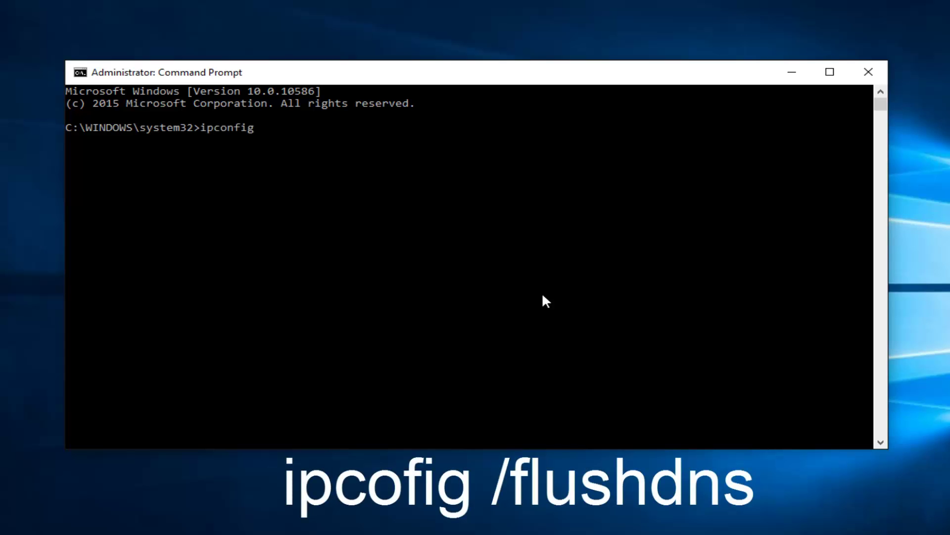
pyautogui.write(' /flushdns')
pyautogui.press('Return')
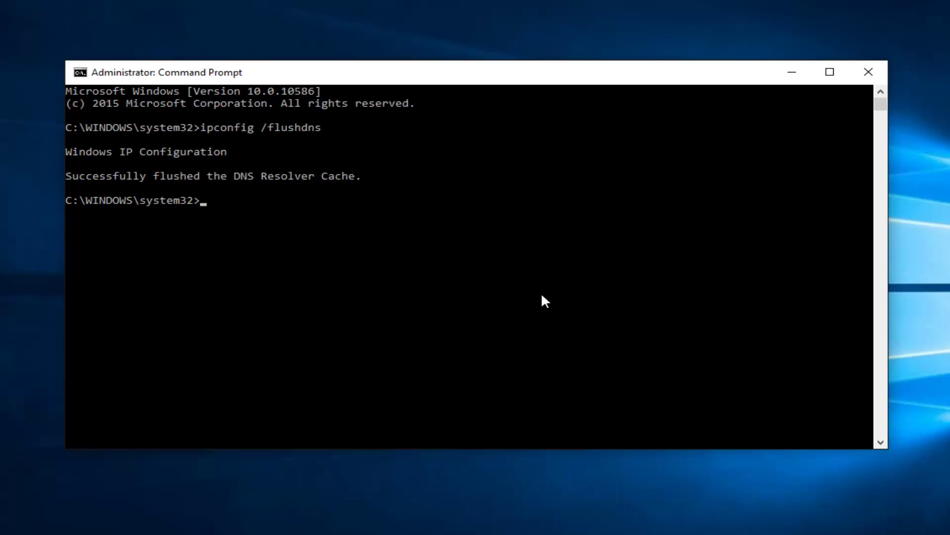
pyautogui.write('ipconfig ')
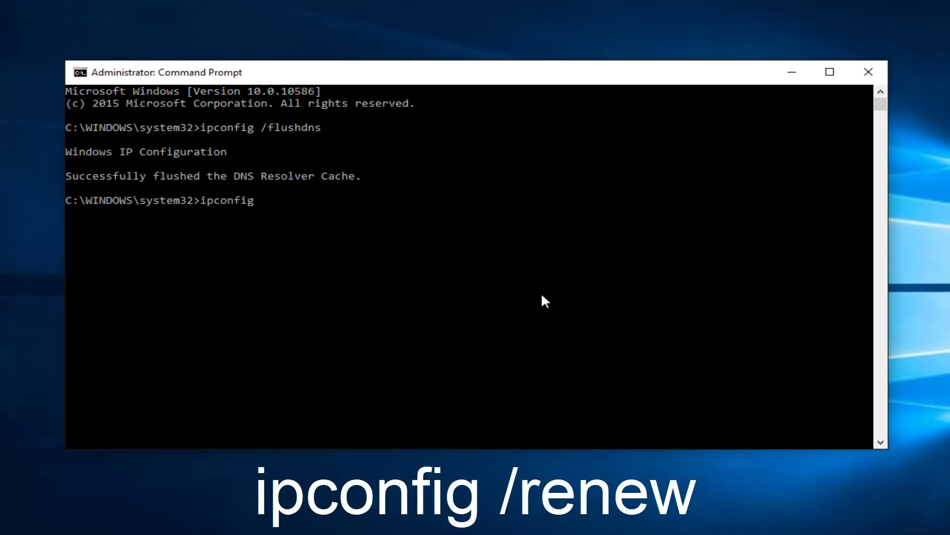
pyautogui.write('/renew')
pyautogui.press('Return')
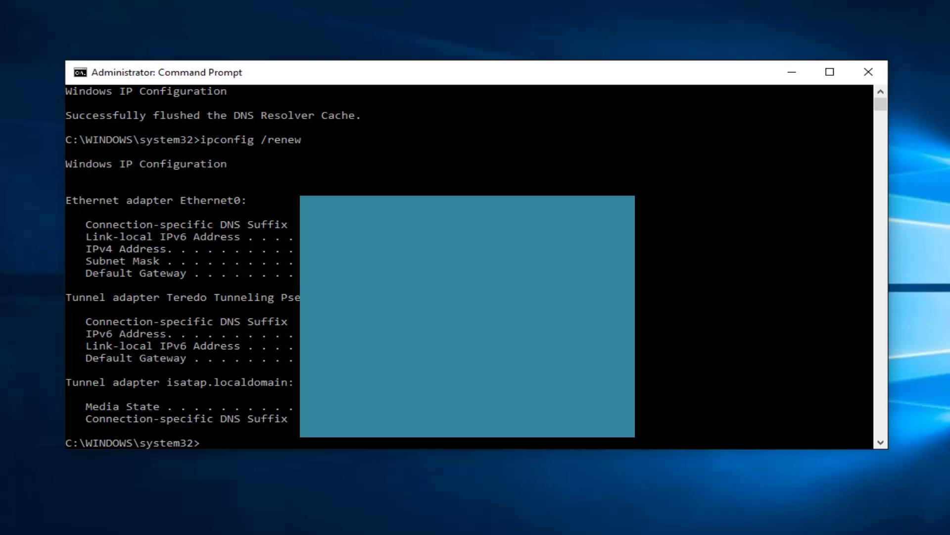
pyautogui.scroll(-5, 275, 343)
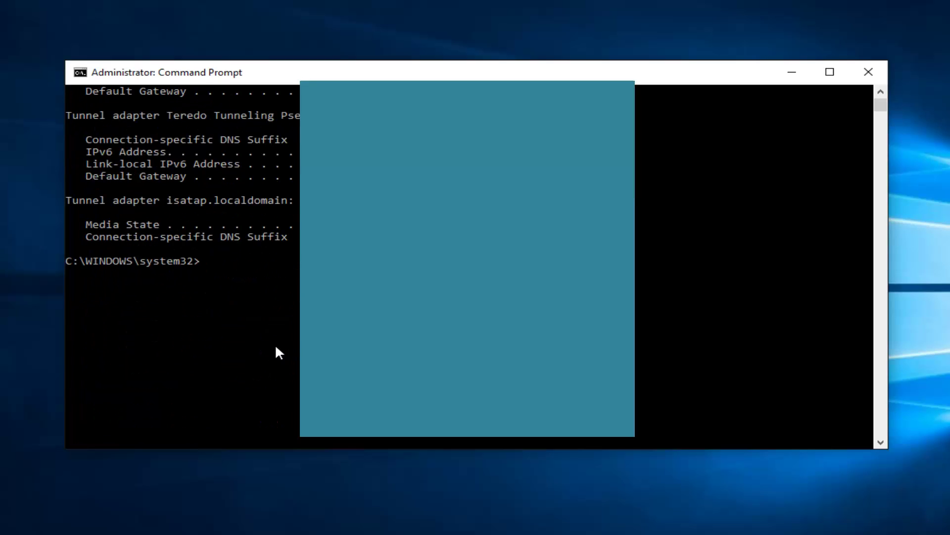
pyautogui.click(867, 73)
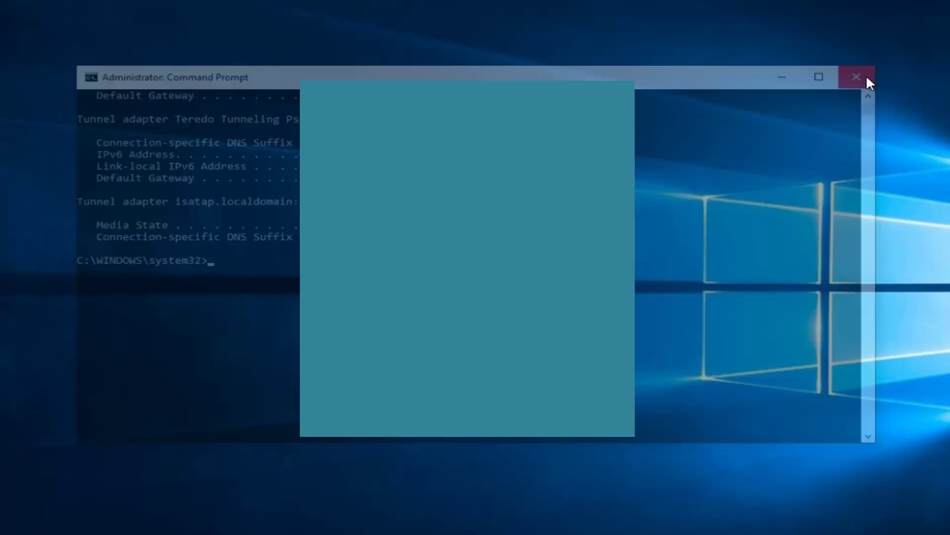